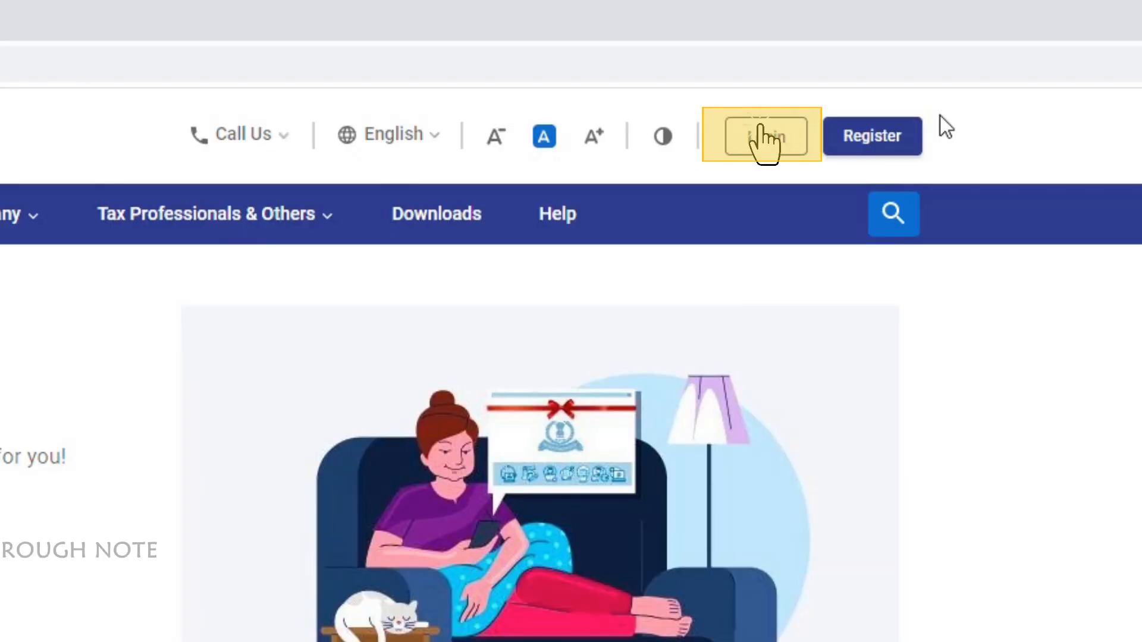
# Log in to the e-Filing portal with the account's user ID and password
pyautogui.click(777, 136)
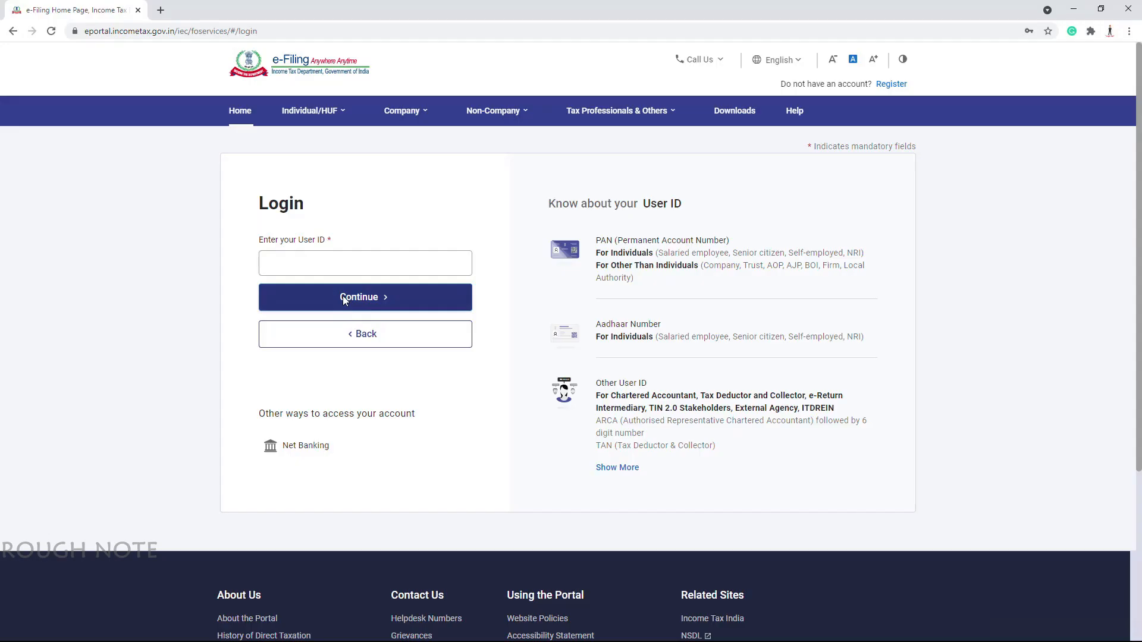
pyautogui.click(342, 295)
pyautogui.write('*********')
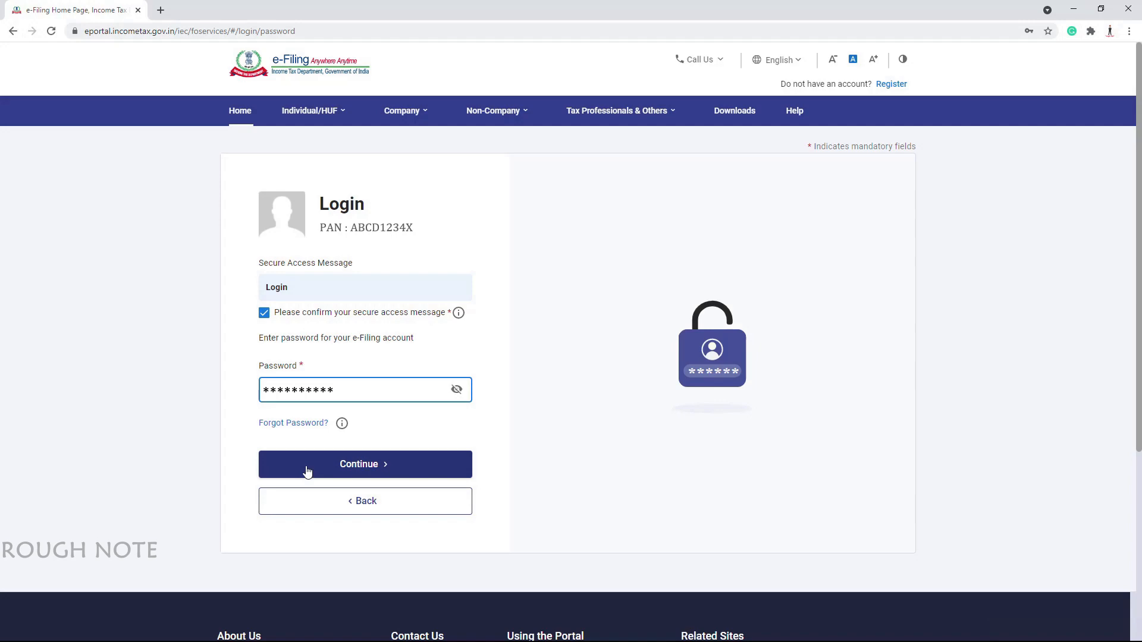
pyautogui.click(306, 472)
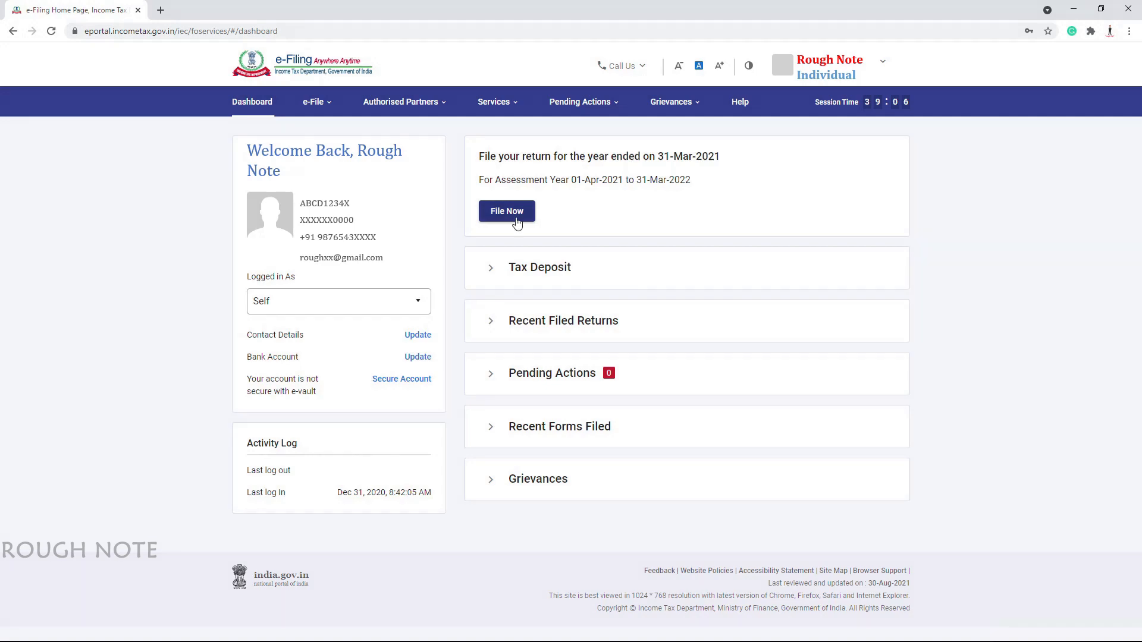
# Begin filing online for assessment year 2021-22 (Current A.Y.)
pyautogui.click(516, 219)
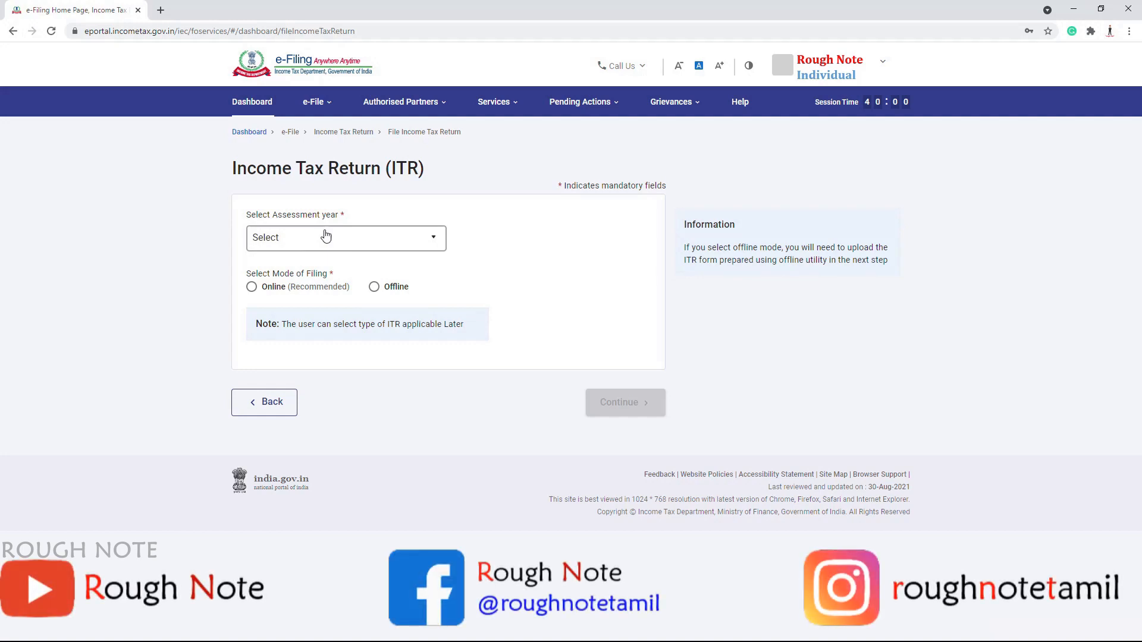
pyautogui.click(326, 236)
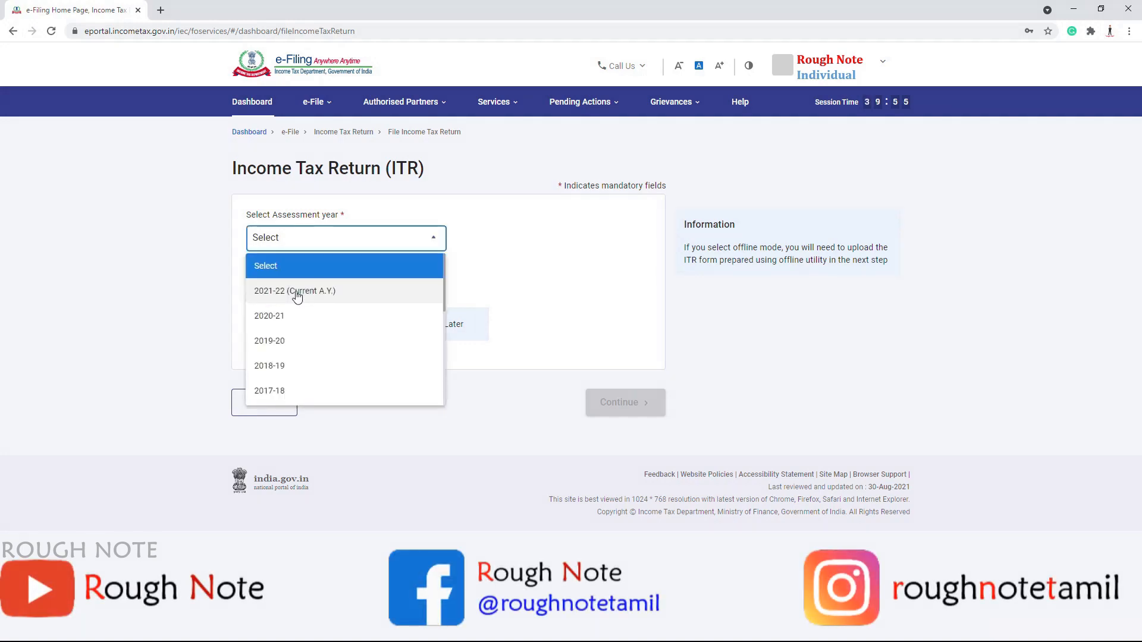
pyautogui.click(297, 291)
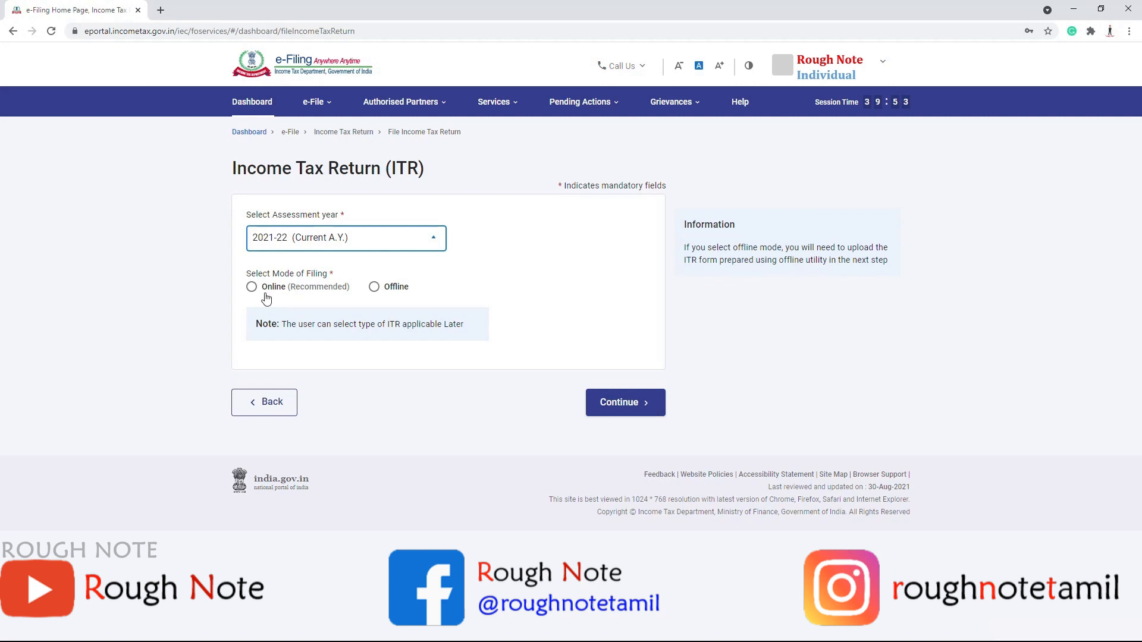
pyautogui.click(266, 297)
pyautogui.click(627, 403)
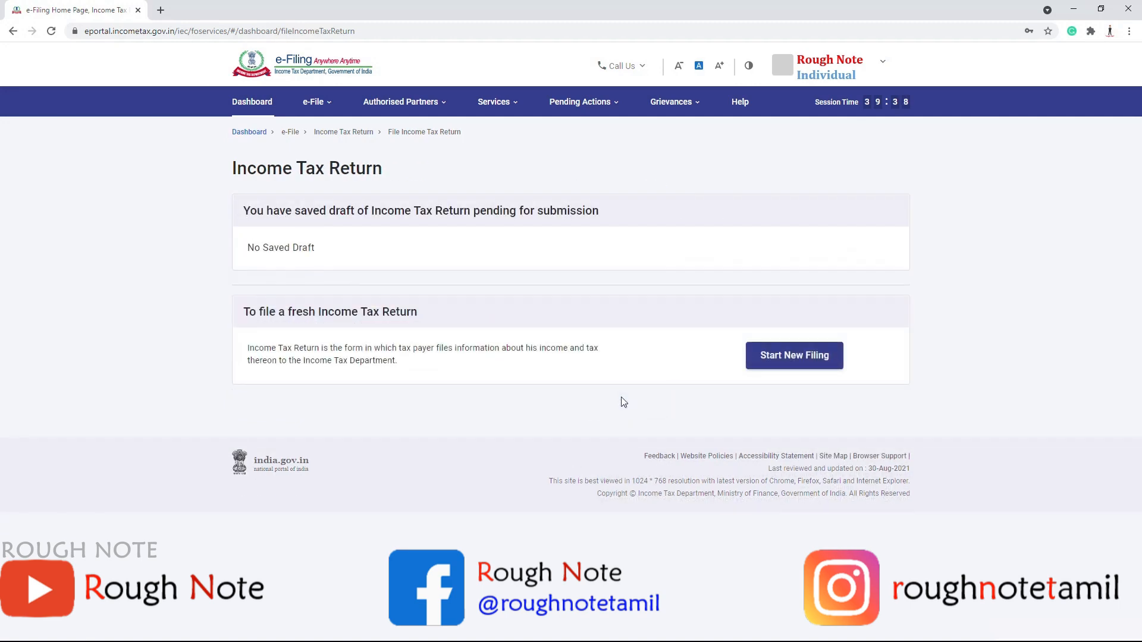
# Start a new ITR-1 filing with Individual status and begin its filing steps
pyautogui.click(788, 361)
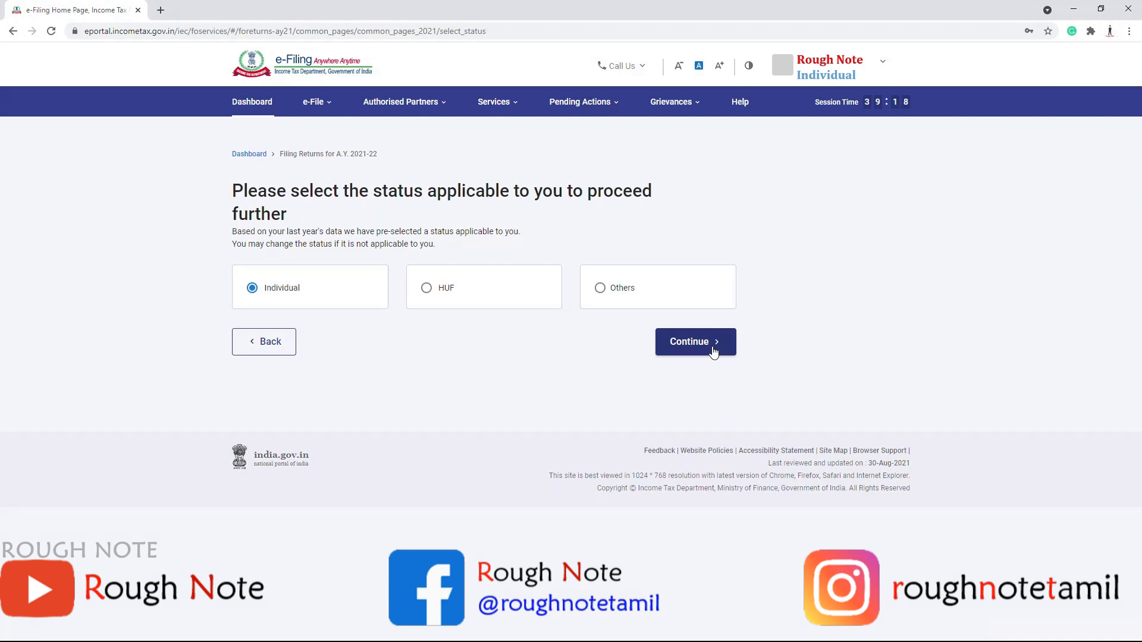
pyautogui.click(713, 349)
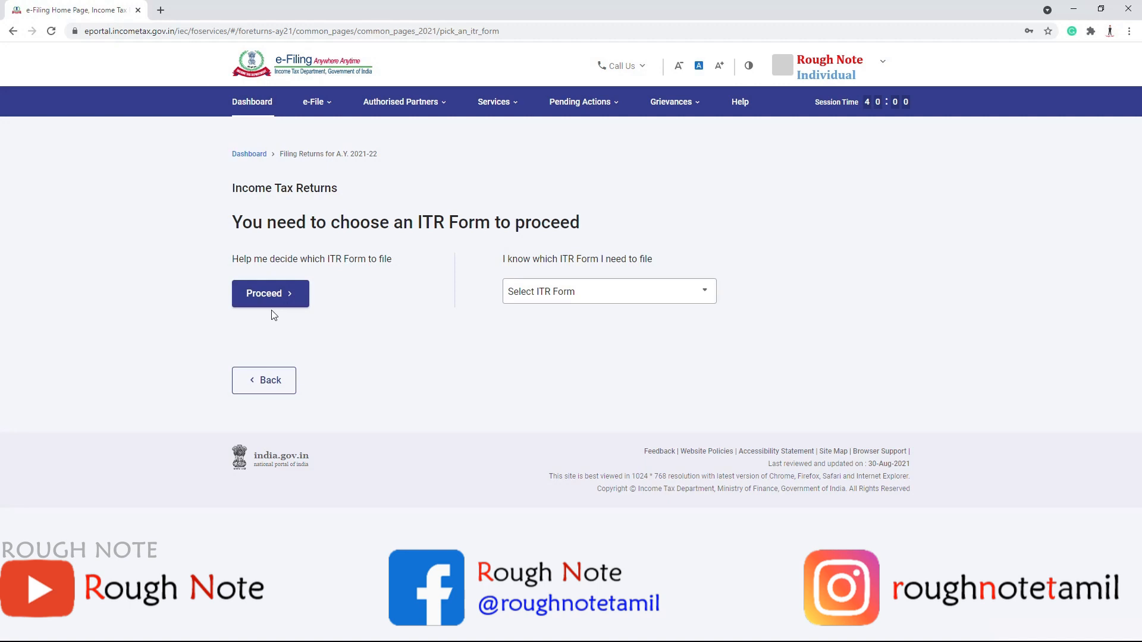
pyautogui.click(596, 301)
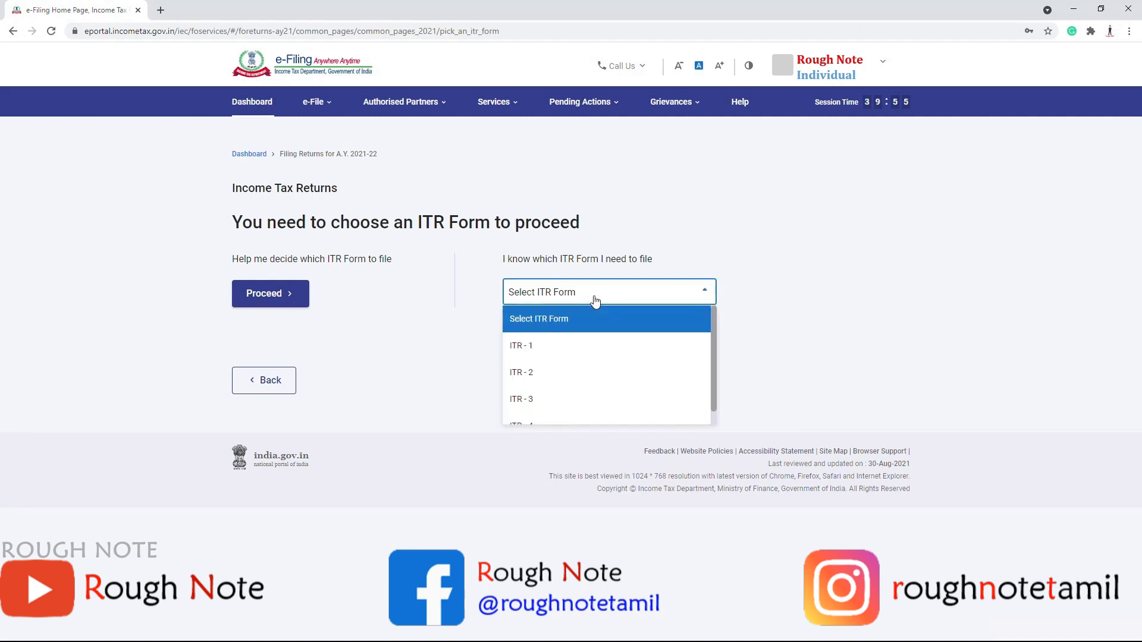
pyautogui.click(521, 346)
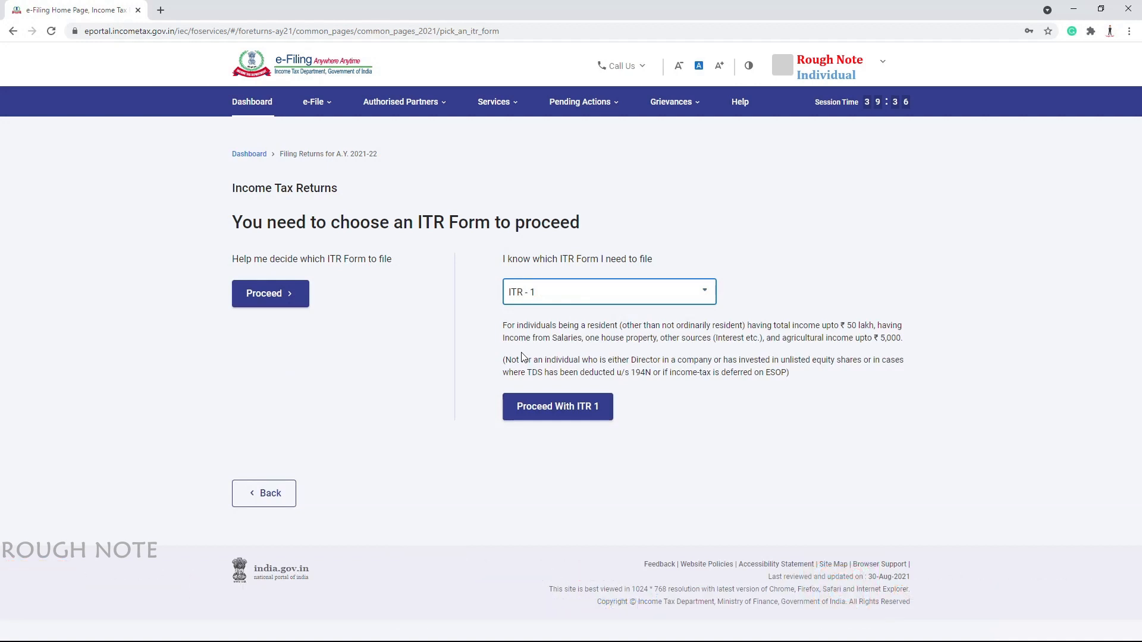
pyautogui.click(553, 416)
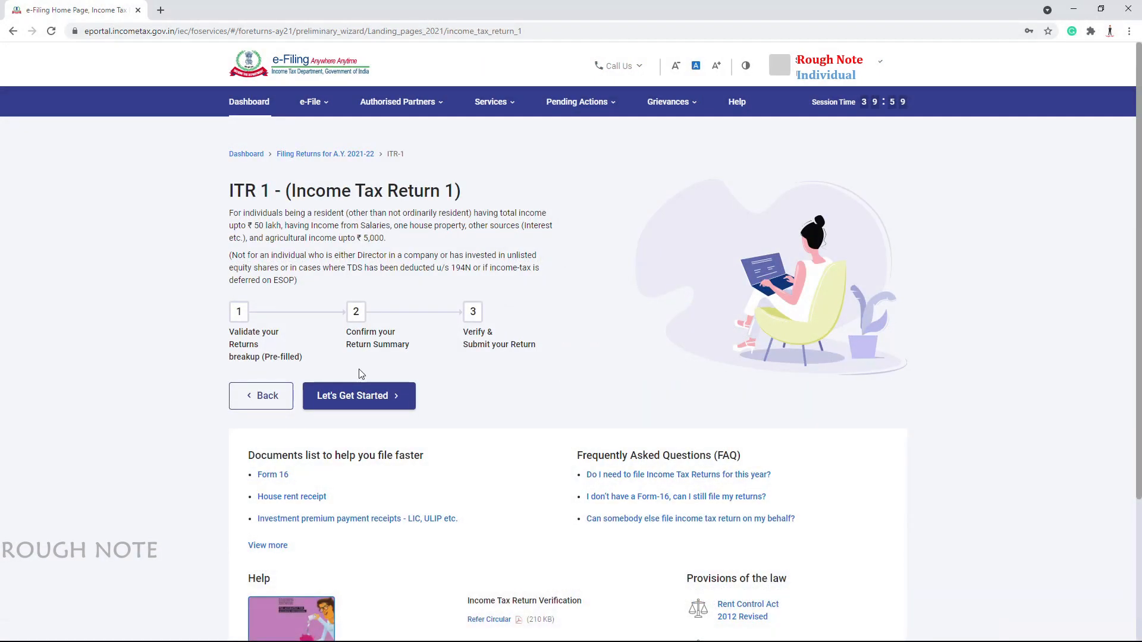
pyautogui.click(360, 386)
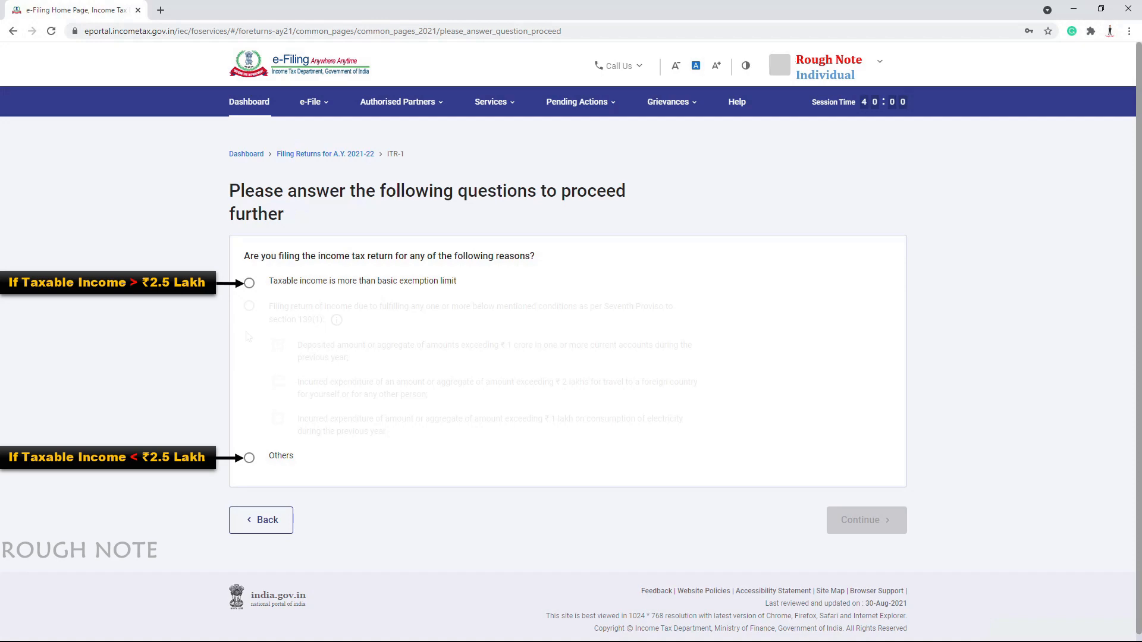
# Give taxable income above the basic exemption limit as the reason, then open Personal Information
pyautogui.click(250, 283)
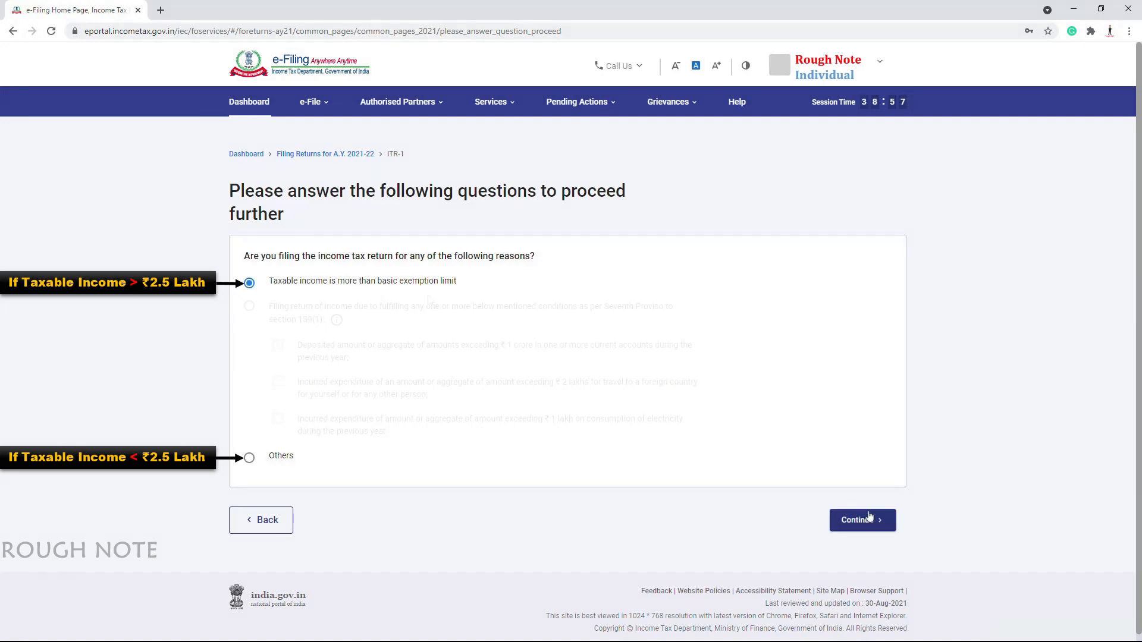
pyautogui.click(868, 517)
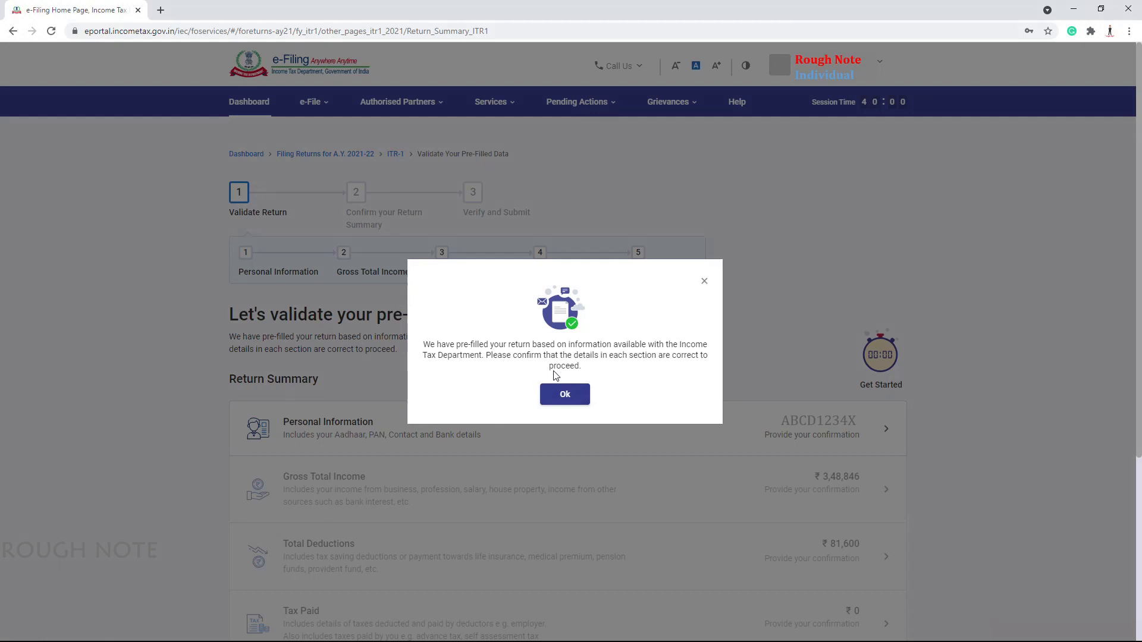
pyautogui.click(564, 394)
pyautogui.scroll(-3, 573, 371)
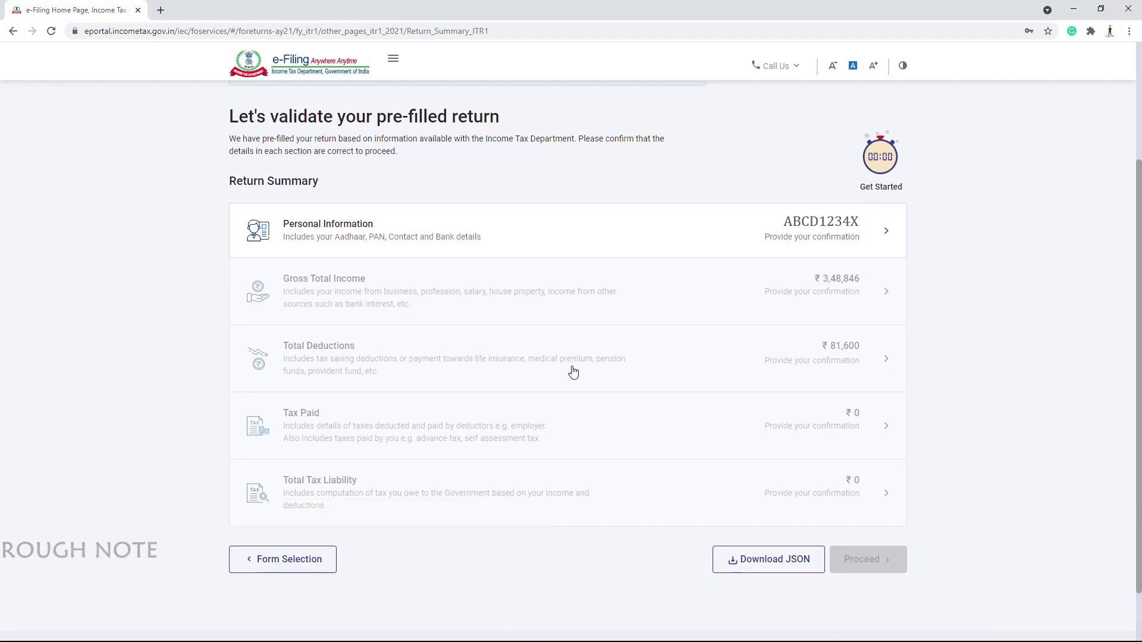
pyautogui.click(433, 239)
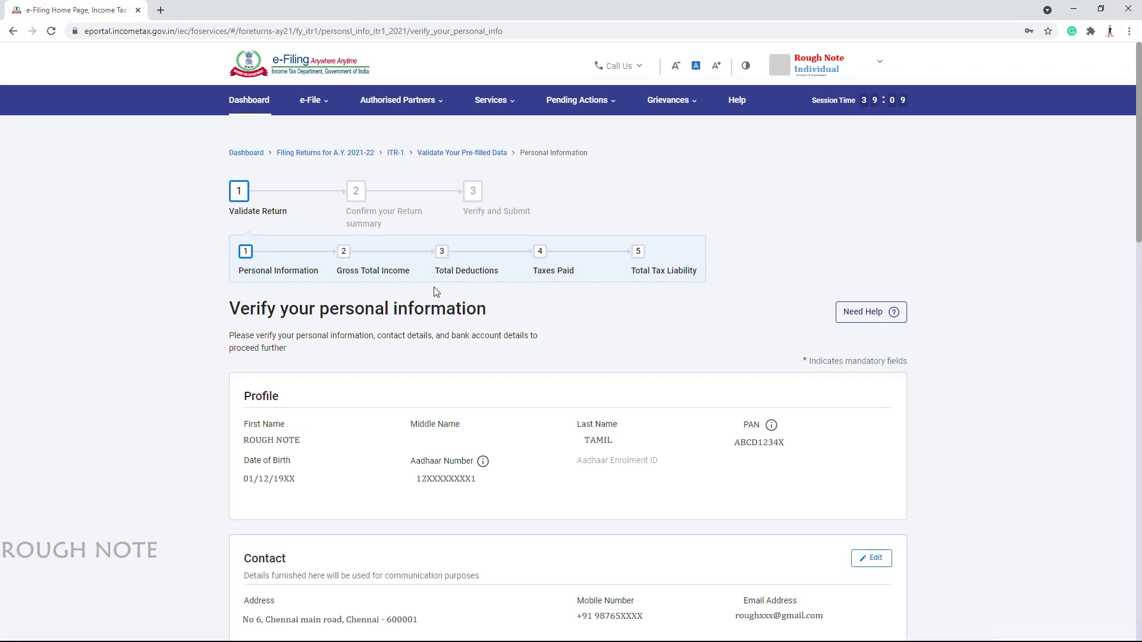
# Set nature of employment to Others and opt out of the 115BAC new tax regime
pyautogui.scroll(-5, 434, 292)
pyautogui.click(320, 343)
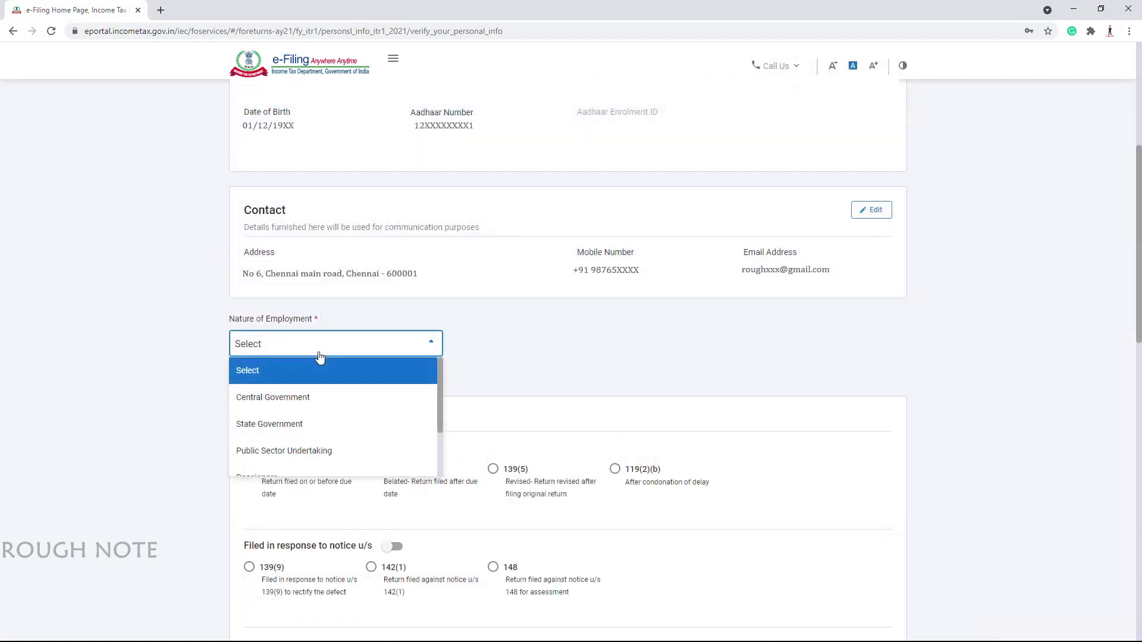
pyautogui.scroll(-2, 287, 434)
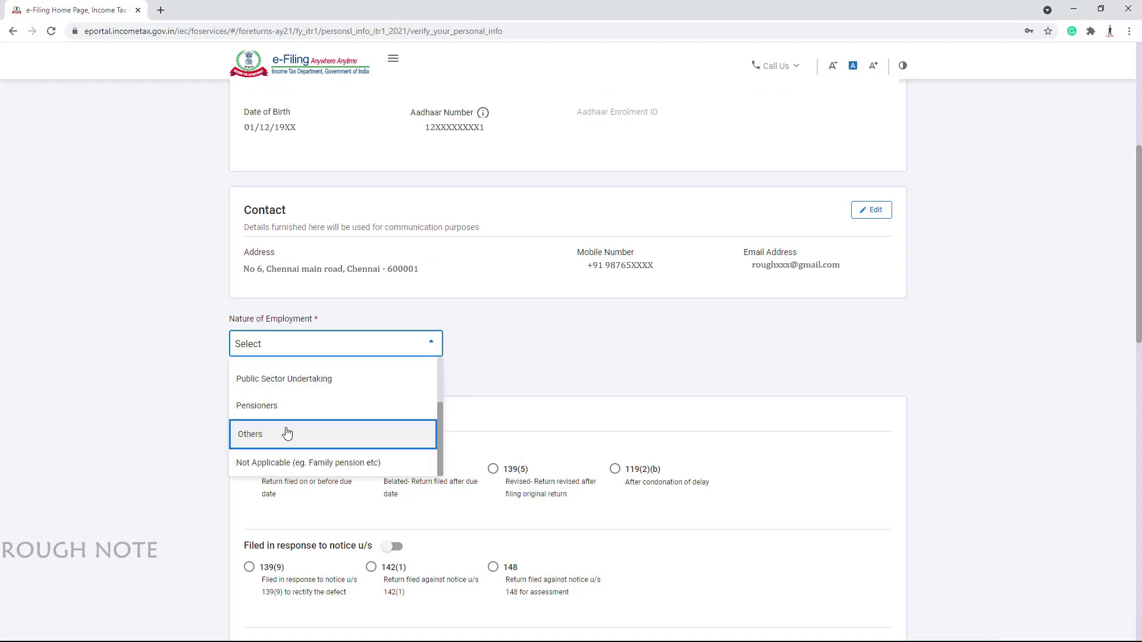
pyautogui.click(288, 434)
pyautogui.scroll(-1, 206, 387)
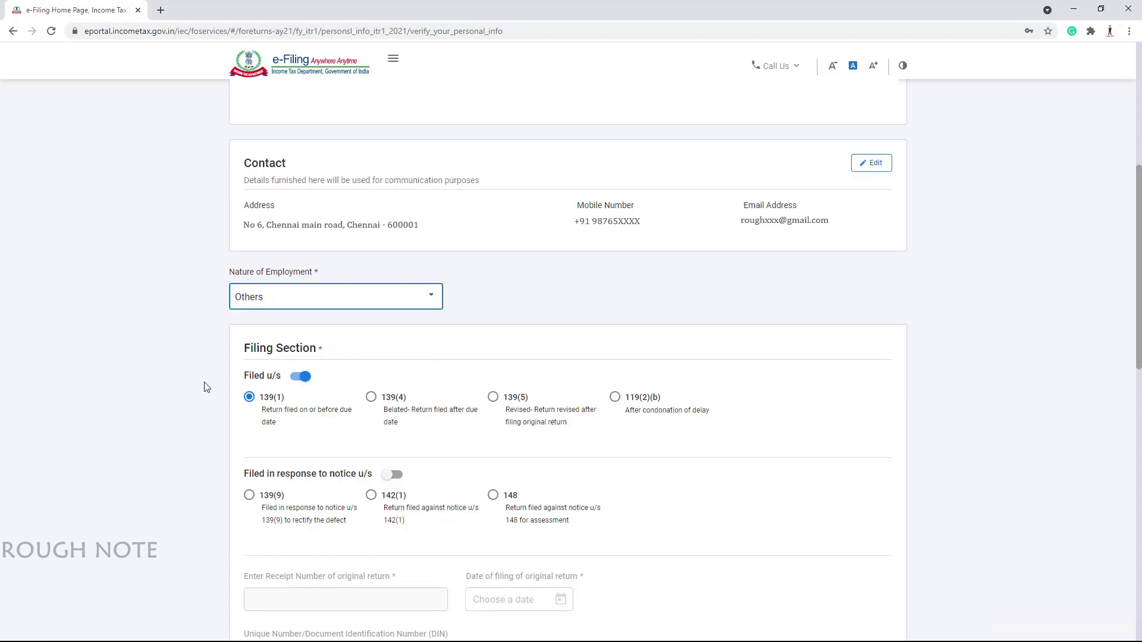
pyautogui.scroll(-6, 206, 387)
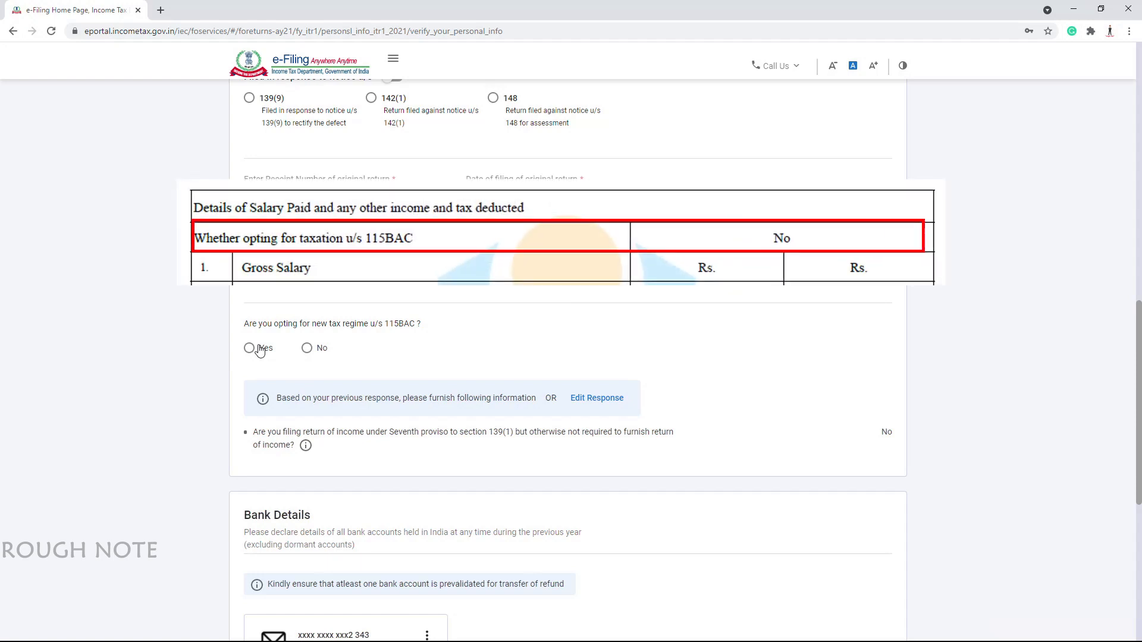
pyautogui.click(307, 349)
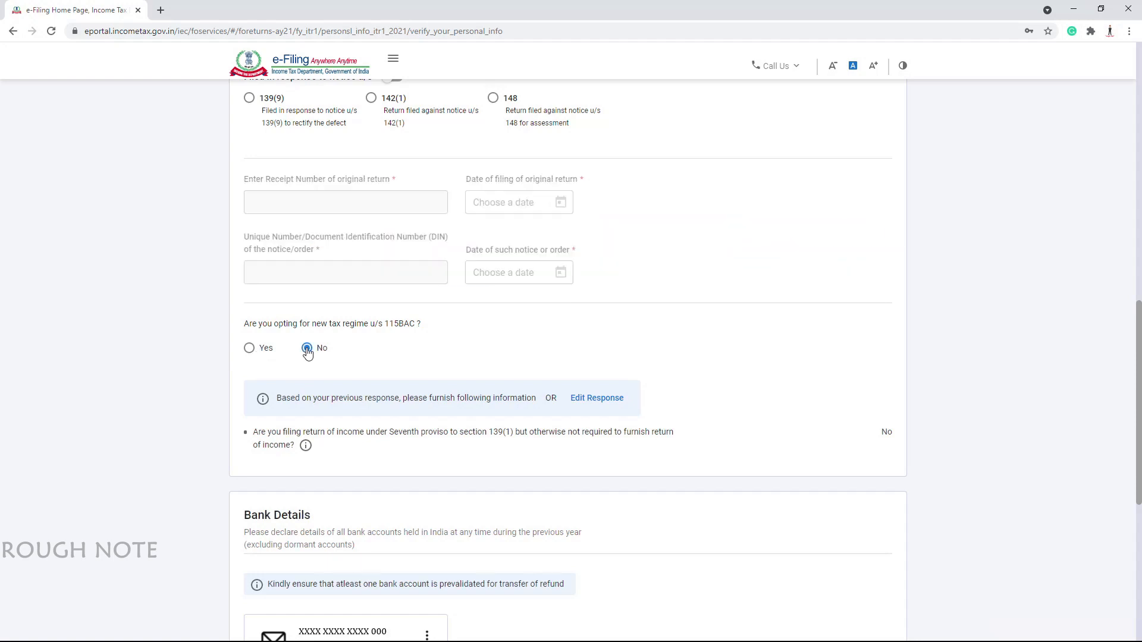
# Select the validated bank account for refund and confirm Personal Information
pyautogui.scroll(-7, 307, 351)
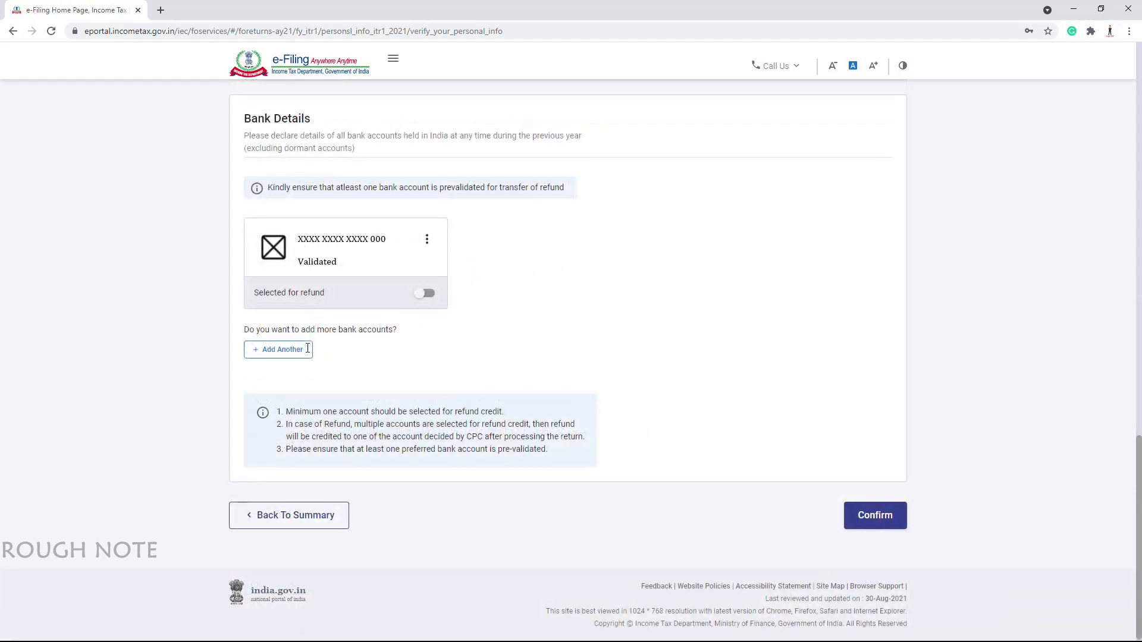
pyautogui.click(426, 239)
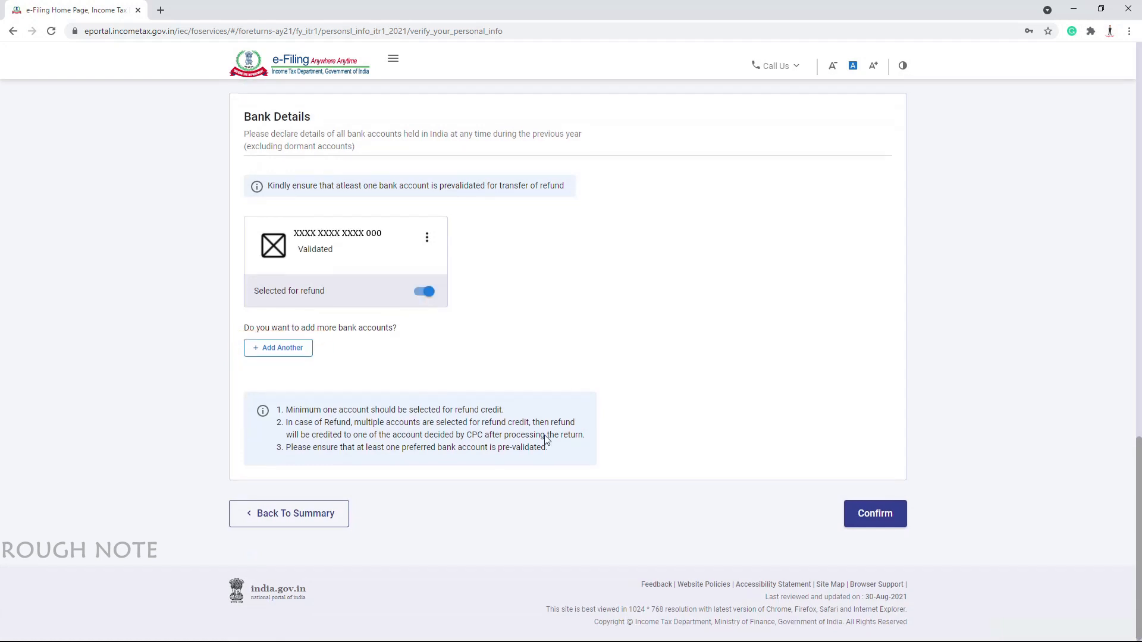
pyautogui.click(882, 517)
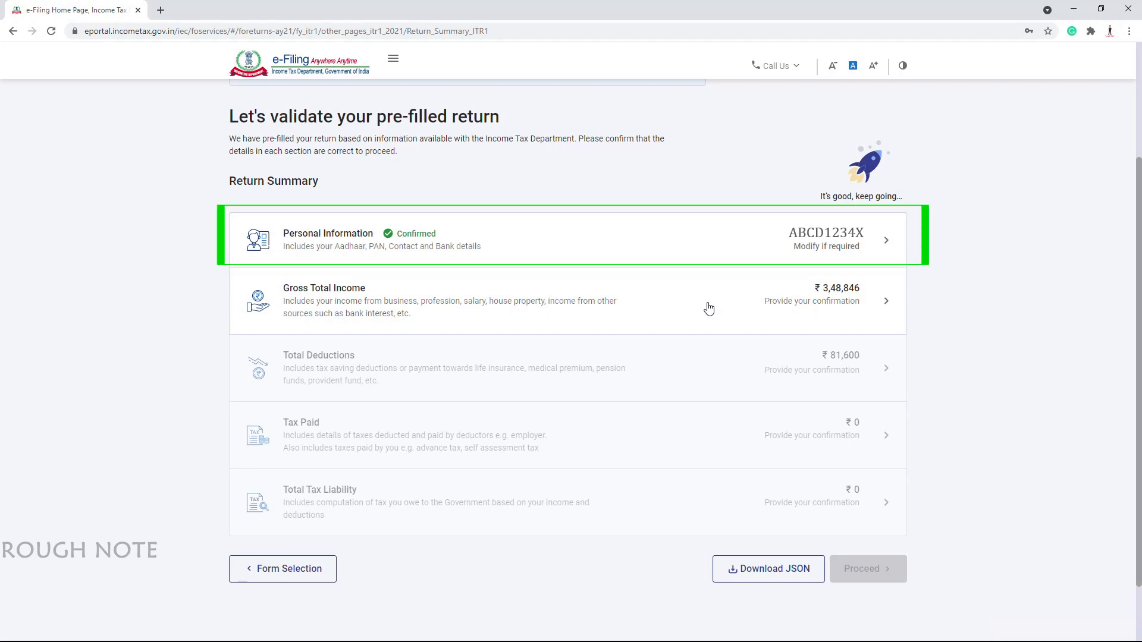
# Answer No to the four salary exemption questions under Gross Total Income
pyautogui.click(708, 307)
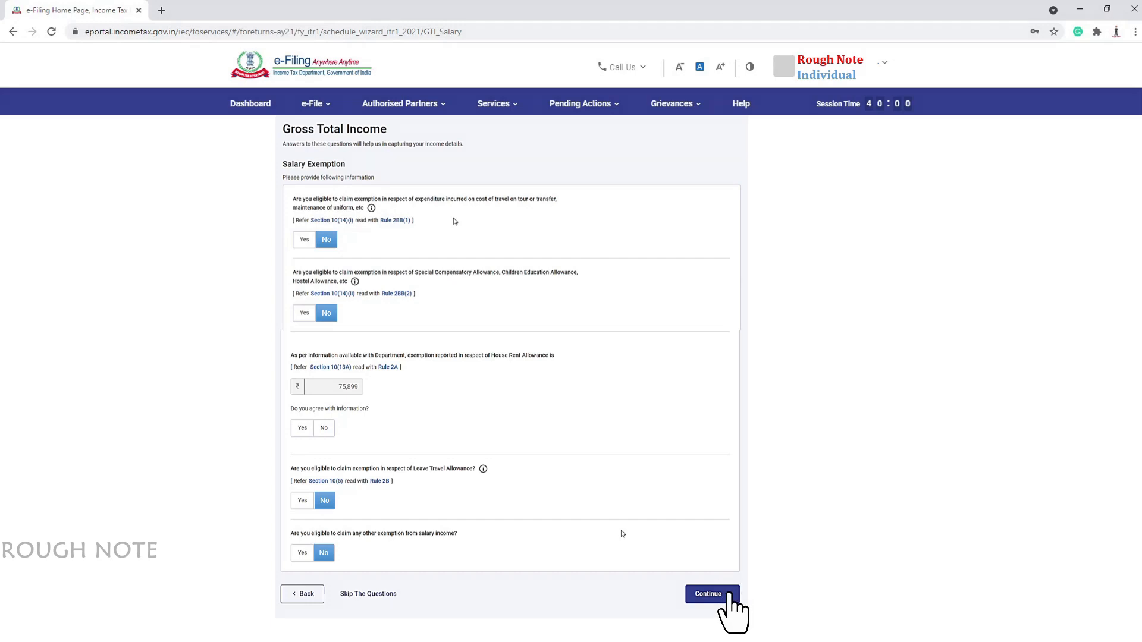
pyautogui.click(712, 593)
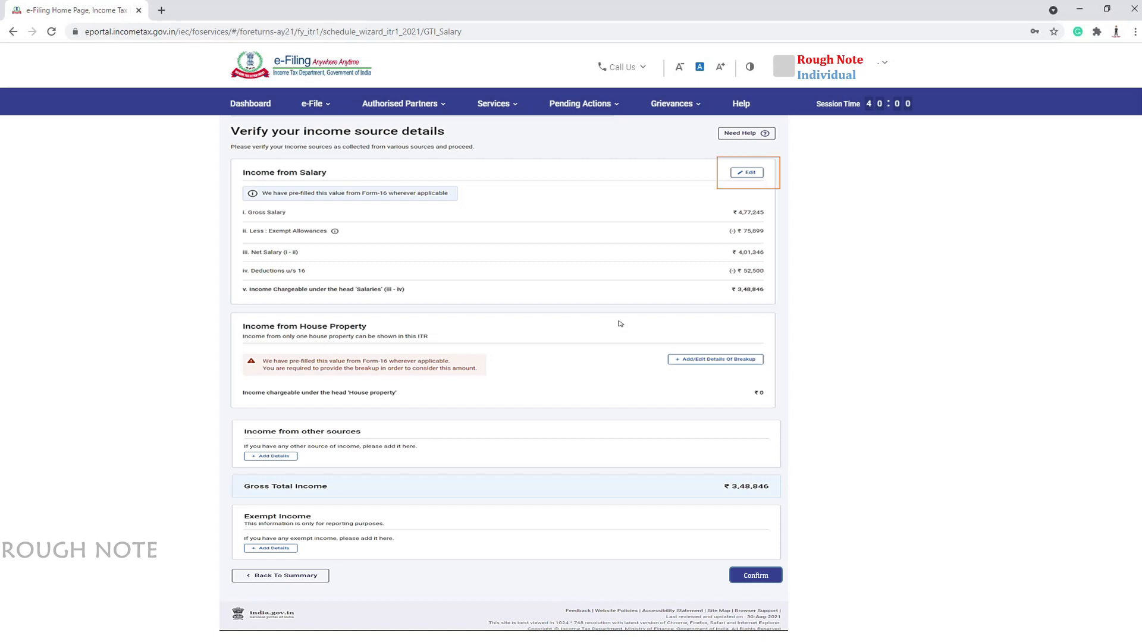
# Delete the zero-value Leave Travel exemption from salary and confirm Gross Total Income ₹3,48,846
pyautogui.click(748, 173)
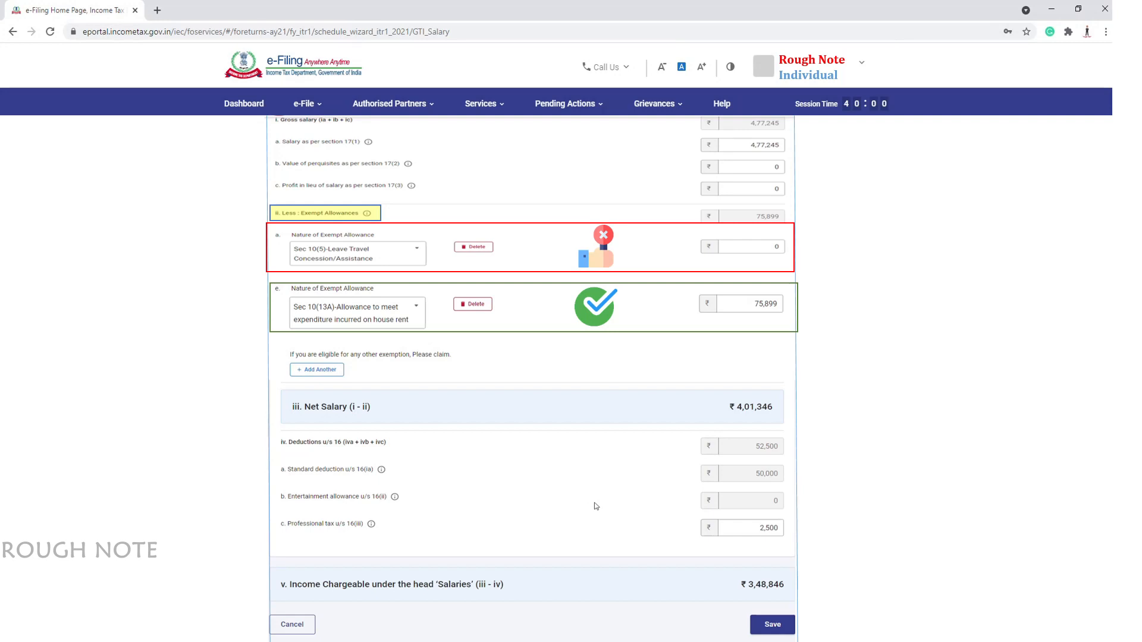
pyautogui.click(473, 247)
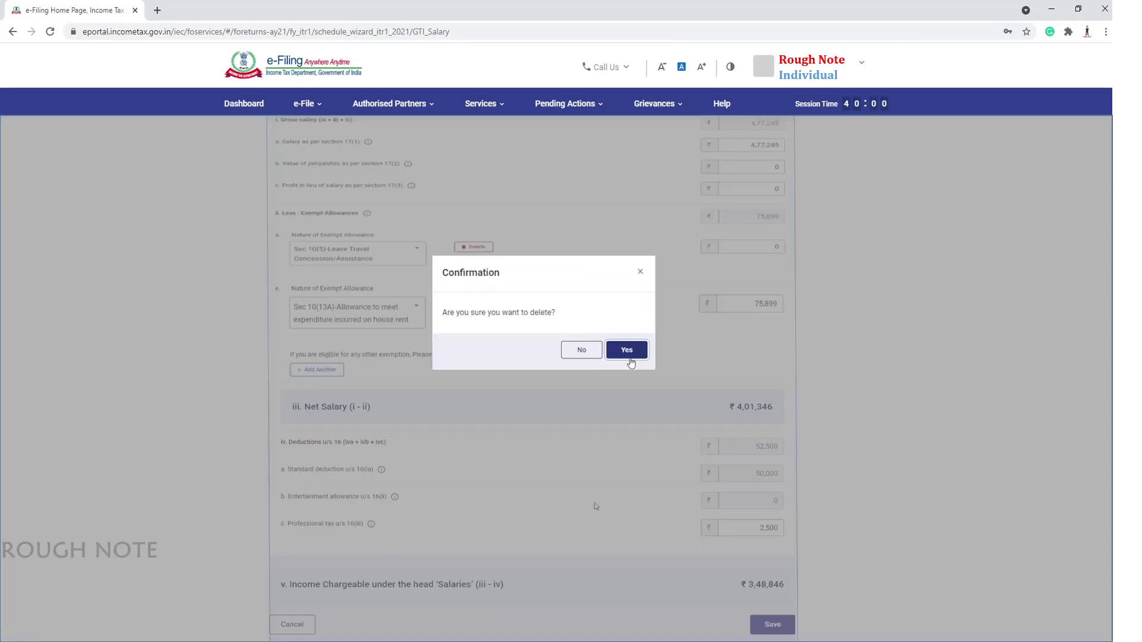
pyautogui.click(627, 350)
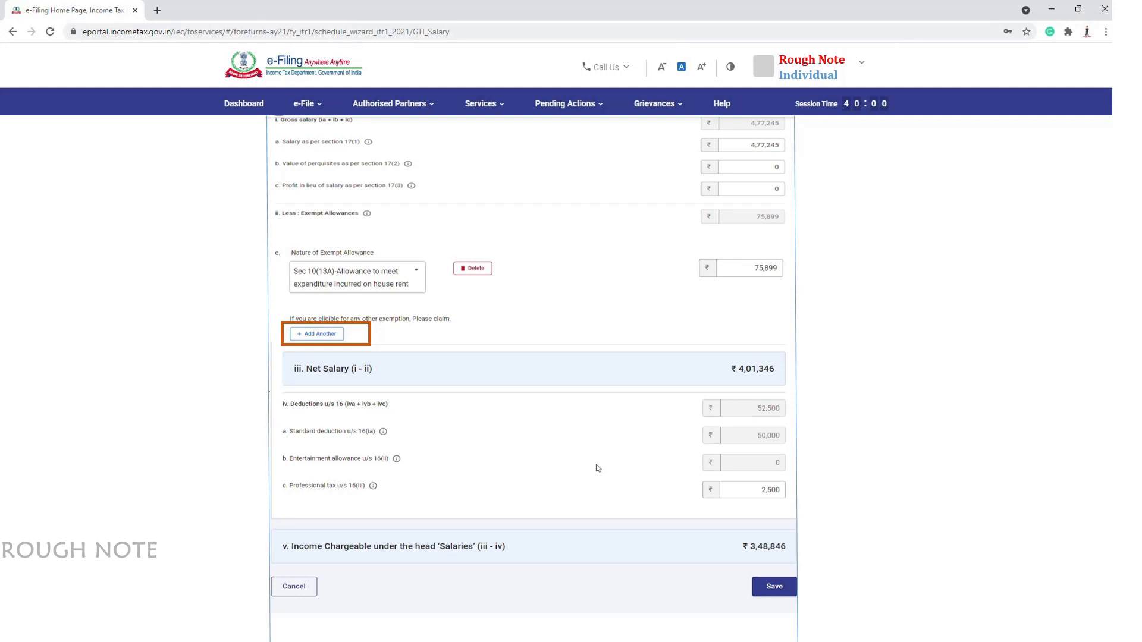
pyautogui.click(771, 587)
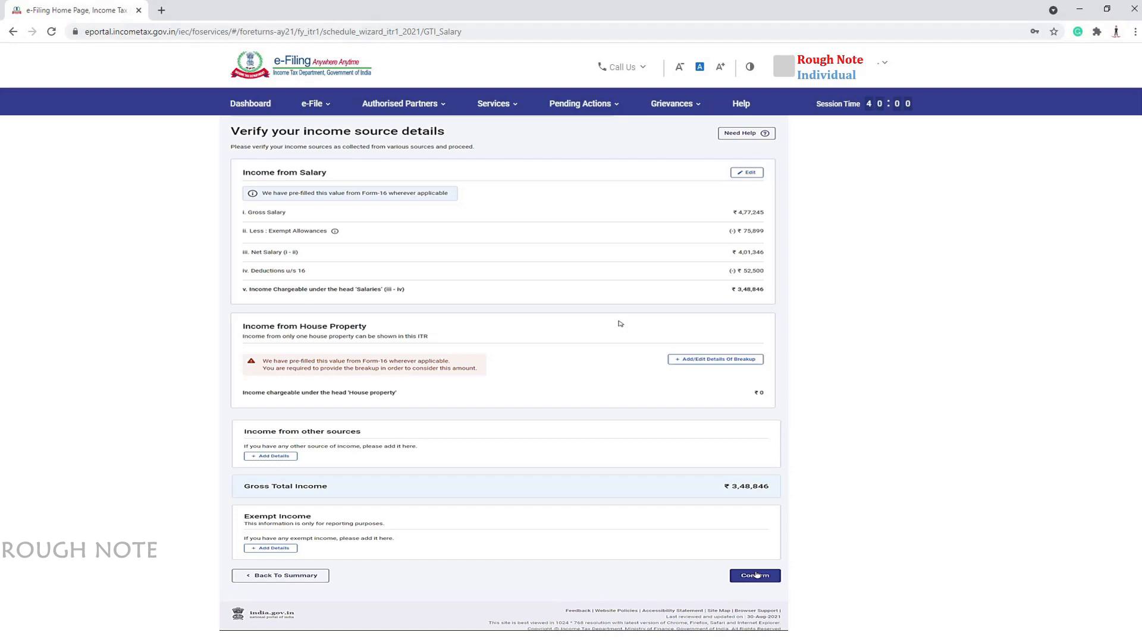
pyautogui.click(755, 574)
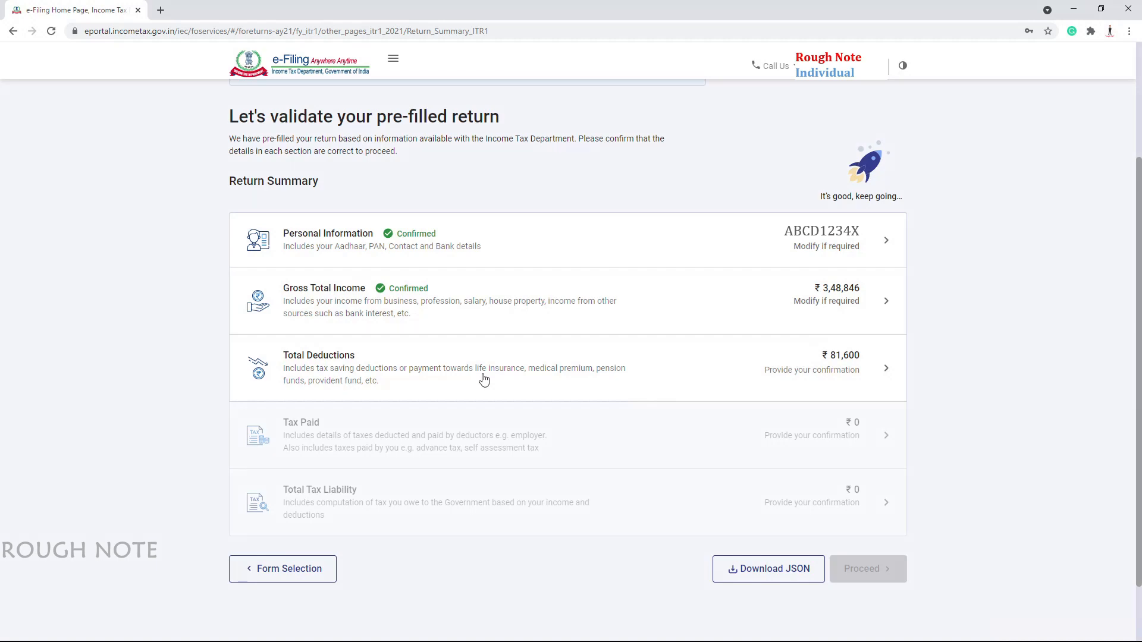
# Claim a 1,00,000 deduction under 80EE and confirm Total Deductions of ₹81,600
pyautogui.click(483, 379)
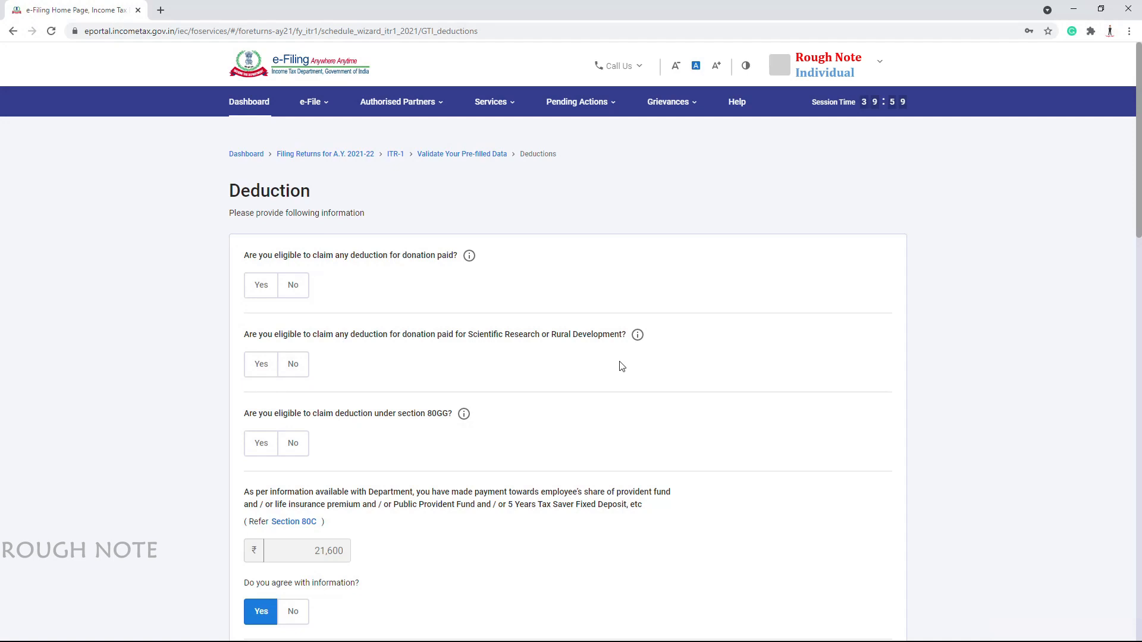
pyautogui.scroll(-12, 553, 401)
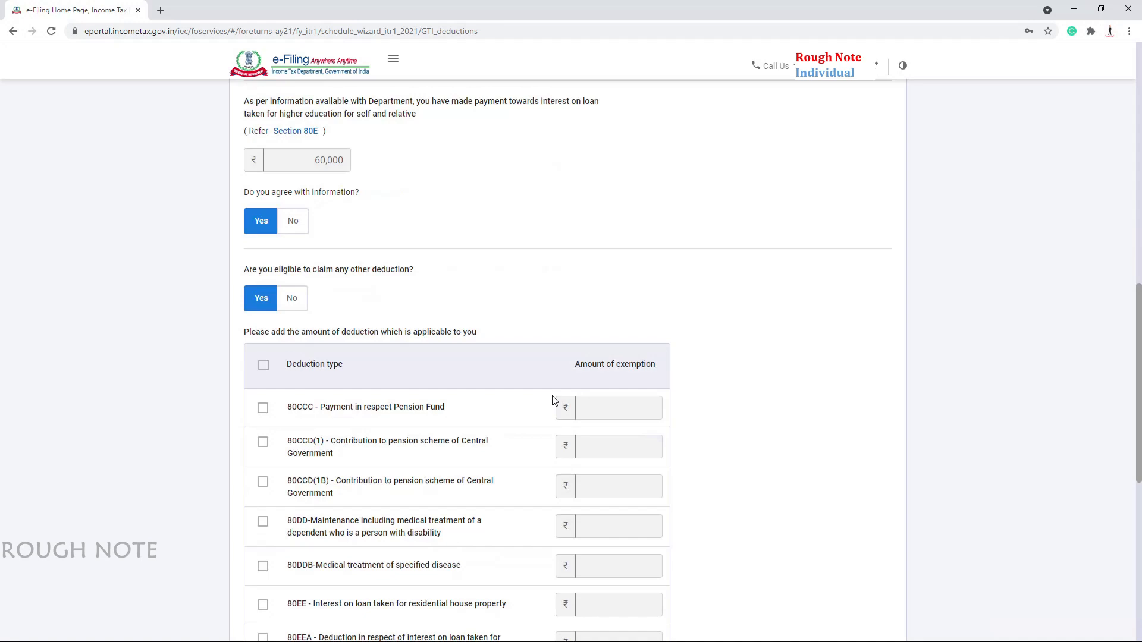
pyautogui.scroll(-4, 402, 350)
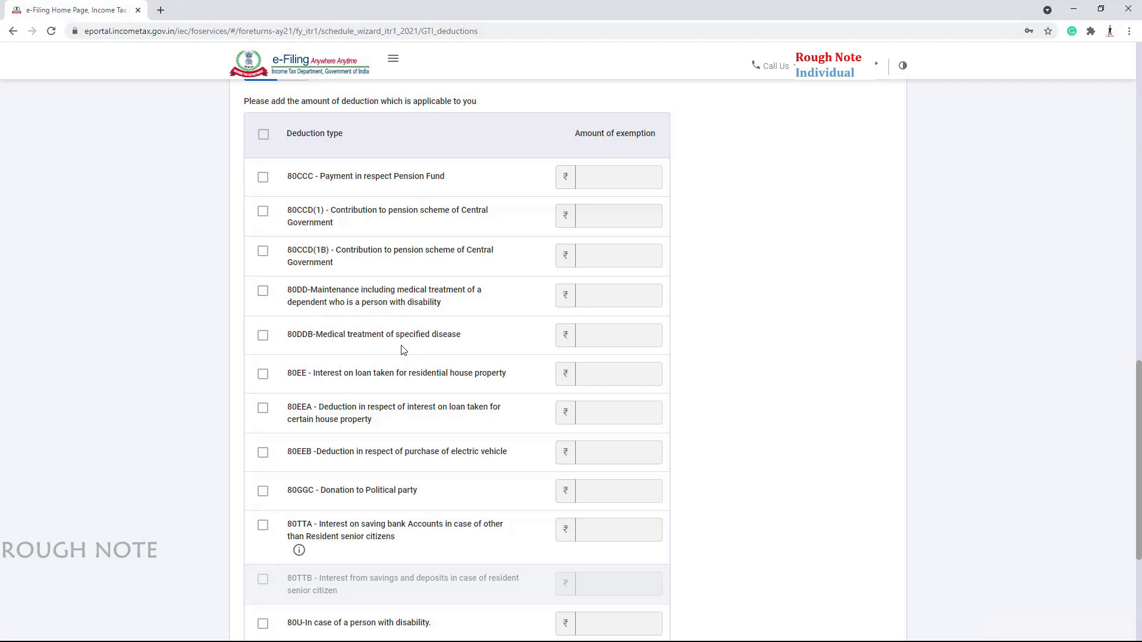
pyautogui.click(608, 380)
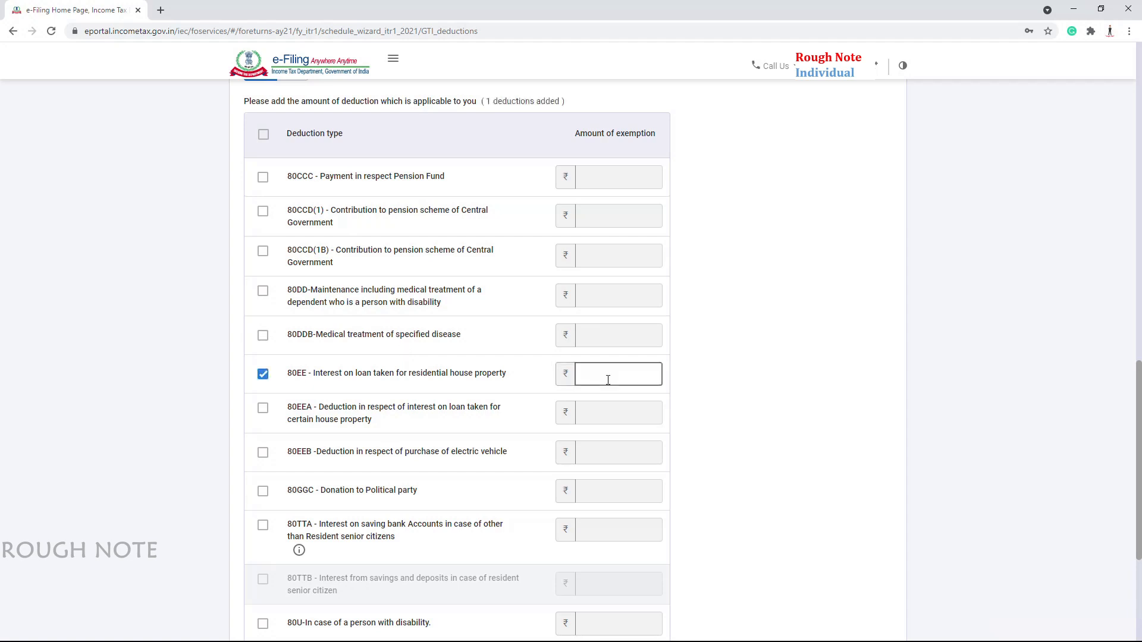
pyautogui.write('100000')
pyautogui.scroll(-4, 713, 416)
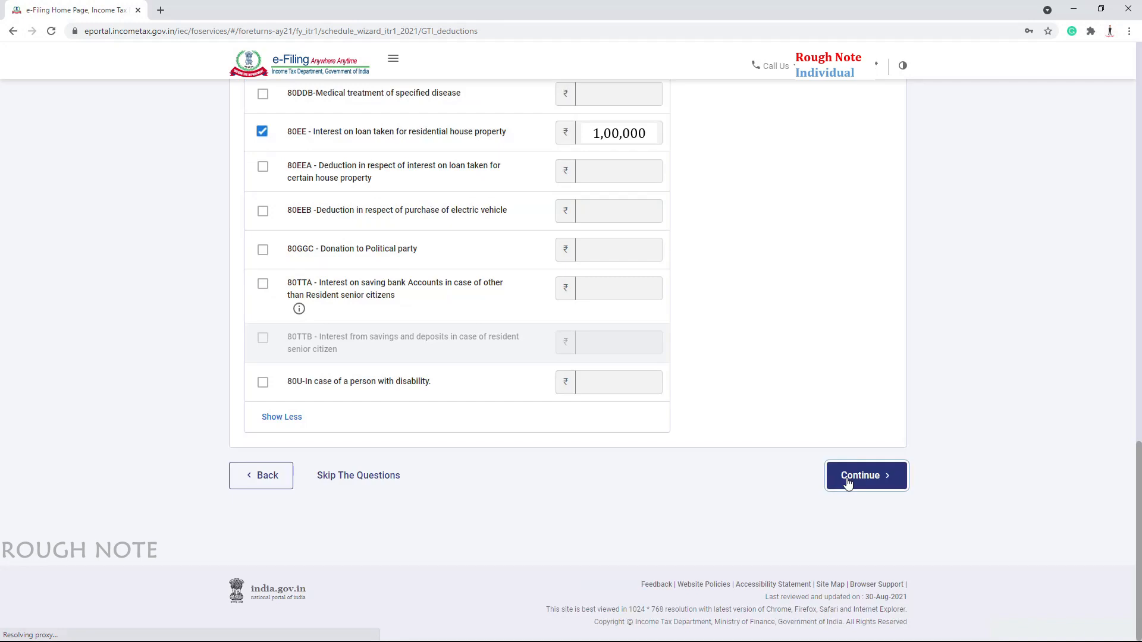
pyautogui.click(848, 476)
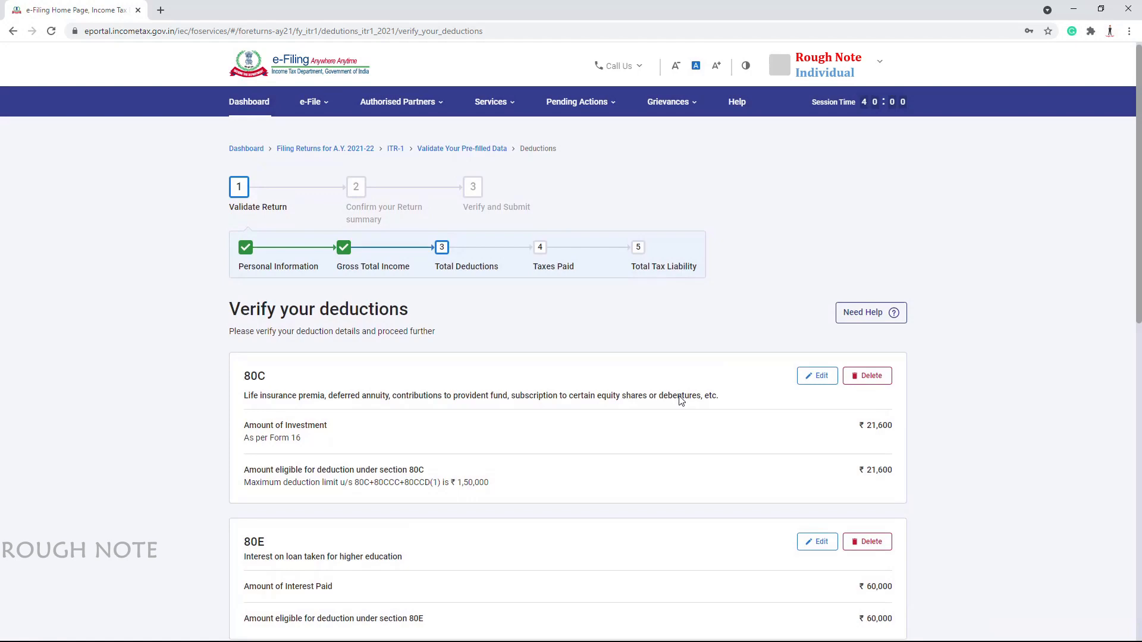
pyautogui.scroll(-10, 441, 250)
pyautogui.click(874, 604)
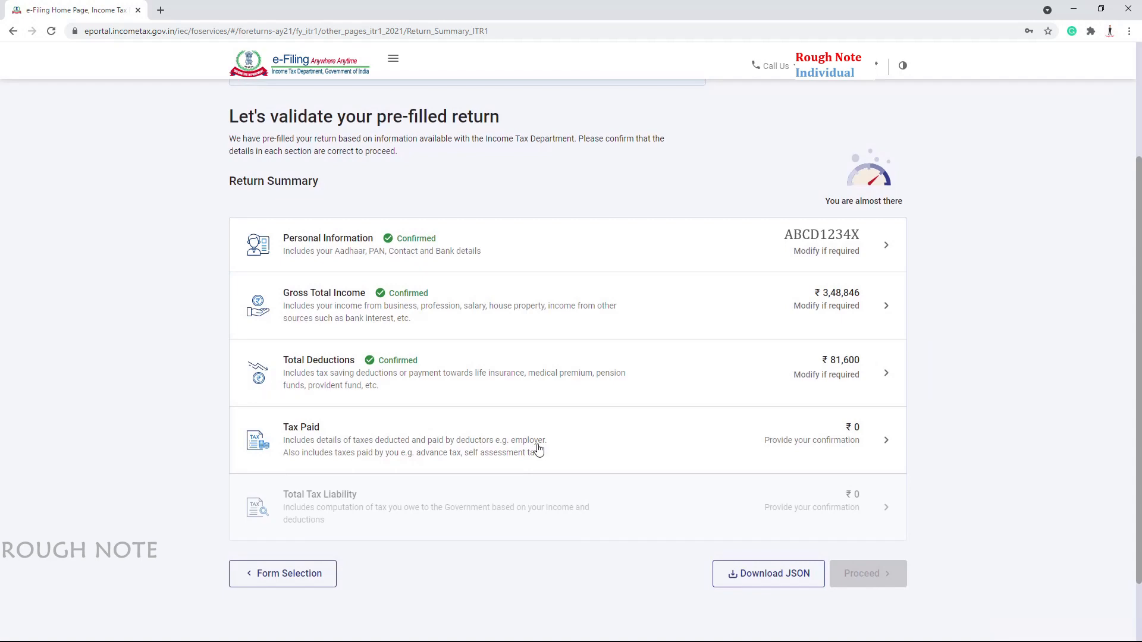
# Review the TDS/TCS details and confirm Tax Paid of ₹0
pyautogui.click(538, 450)
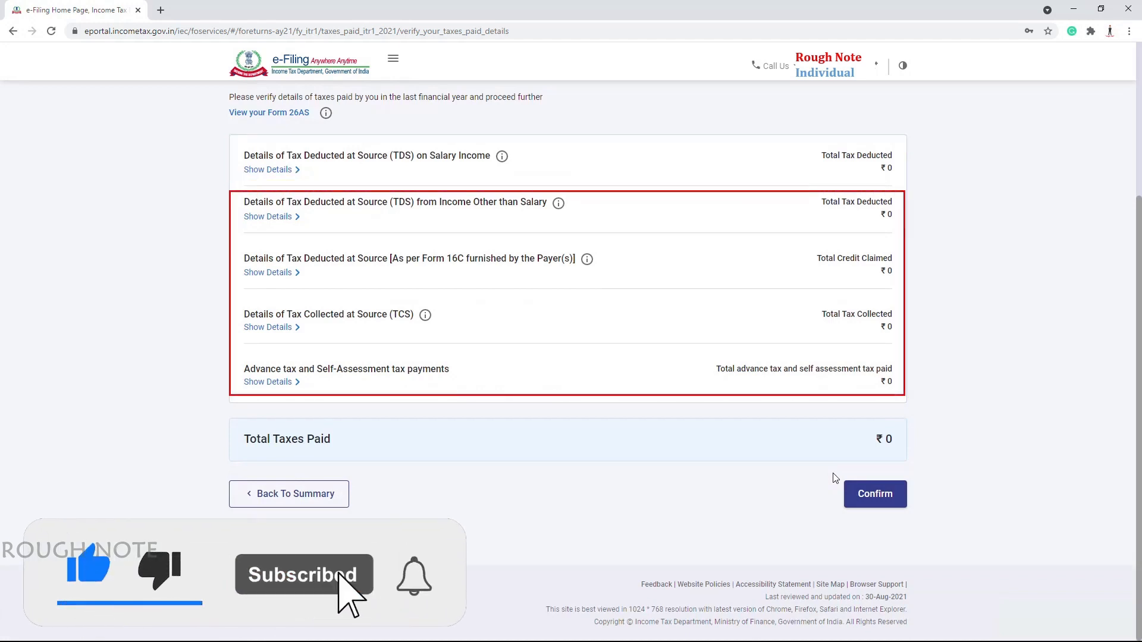
pyautogui.click(882, 500)
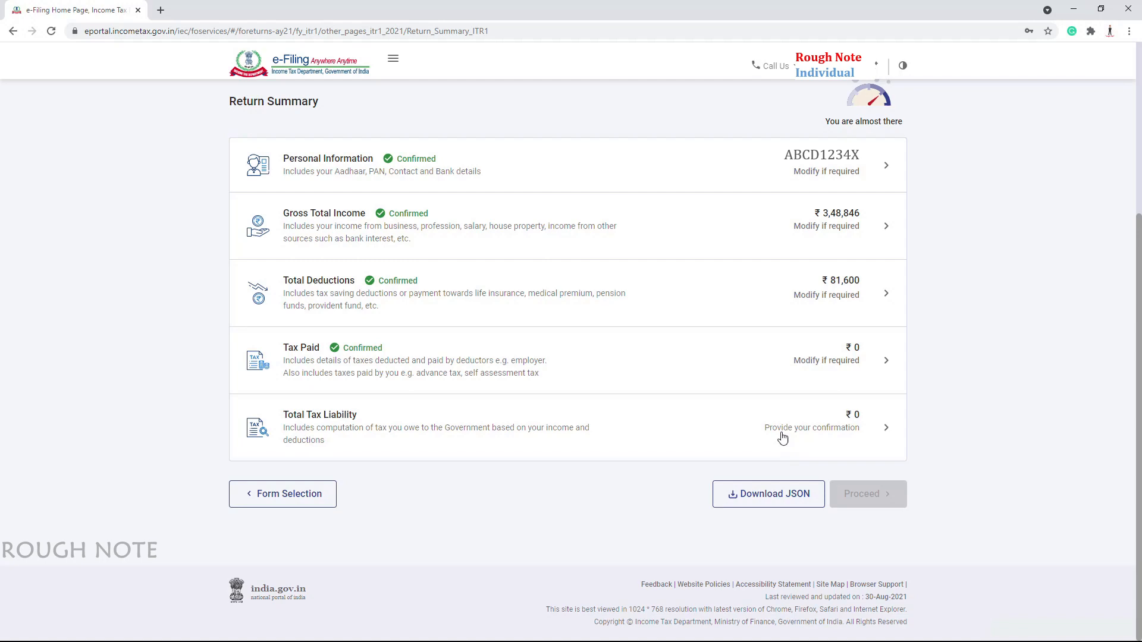
# Confirm Total Tax Liability of ₹0 on total income of ₹2,67,250
pyautogui.click(782, 438)
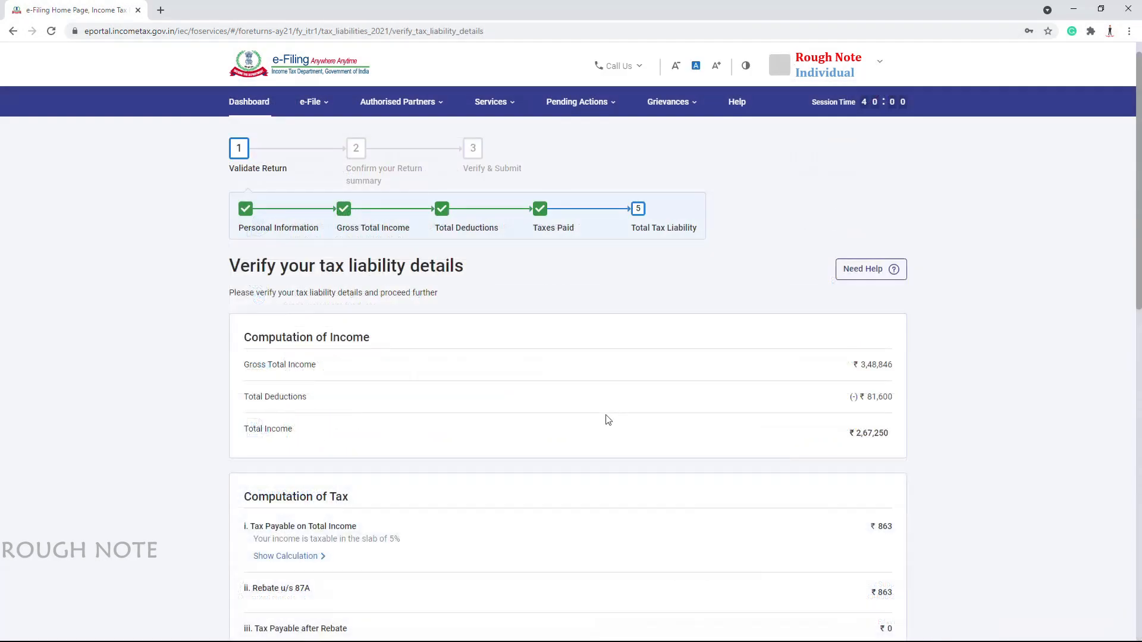
pyautogui.scroll(-15, 608, 420)
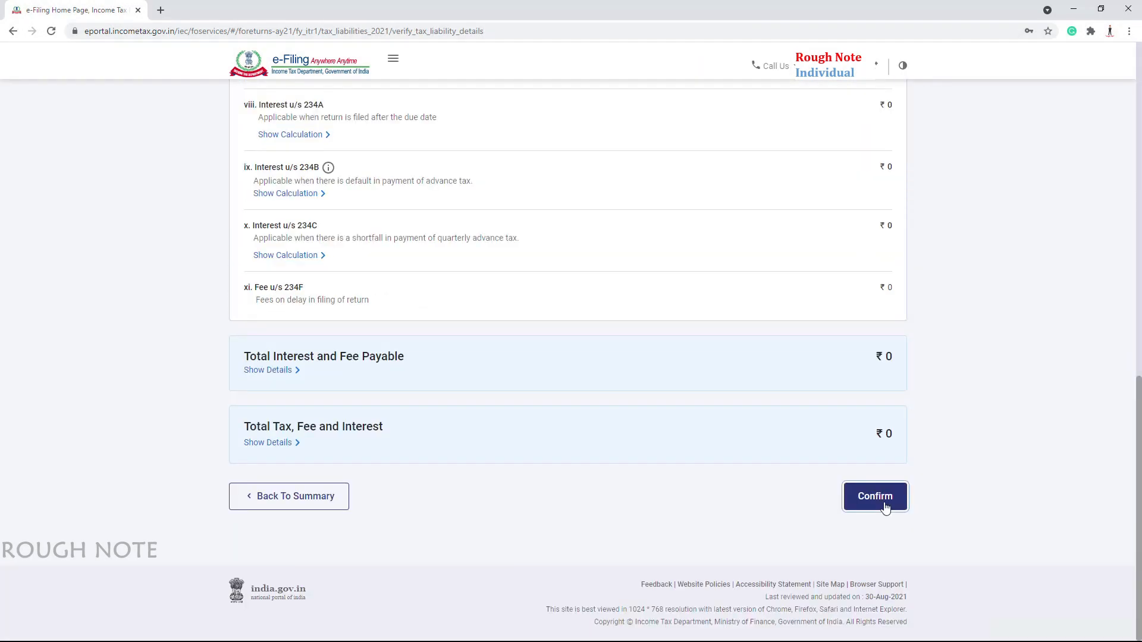
pyautogui.click(884, 502)
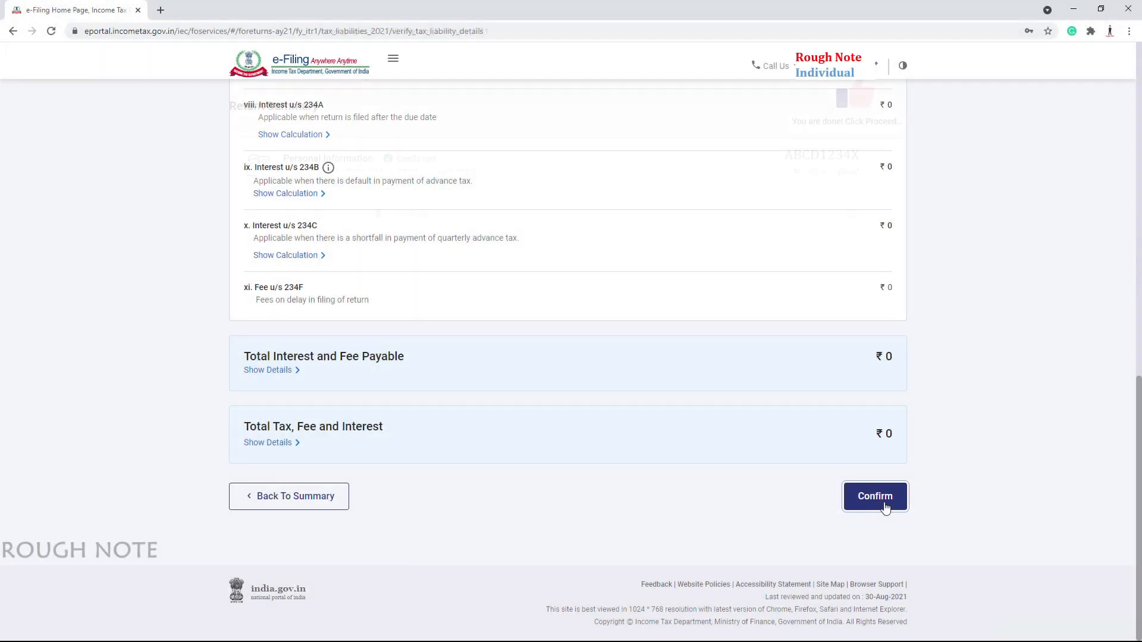